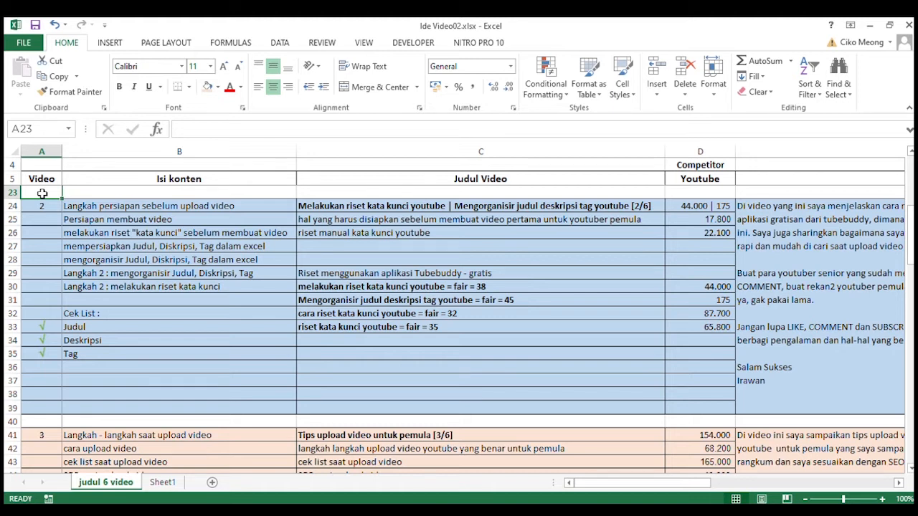
Step: Look across the planning table's columns from Video through Judul Video, Competitor Youtube and Deskripsi to Tags in row 23
key(Right)
key(Right)
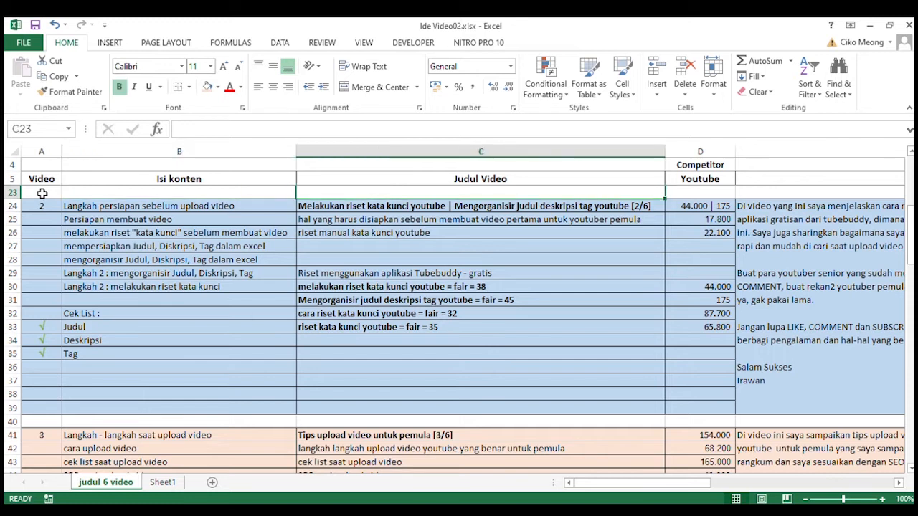
key(Right)
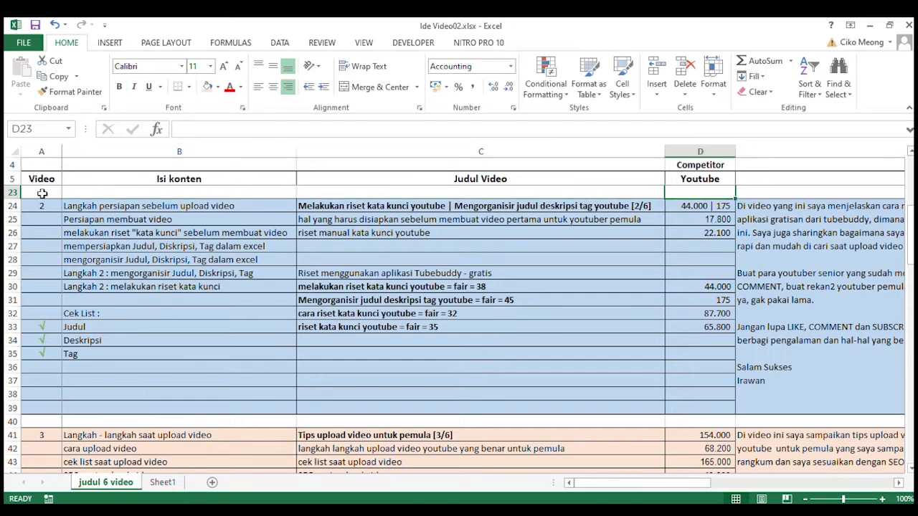
key(Right)
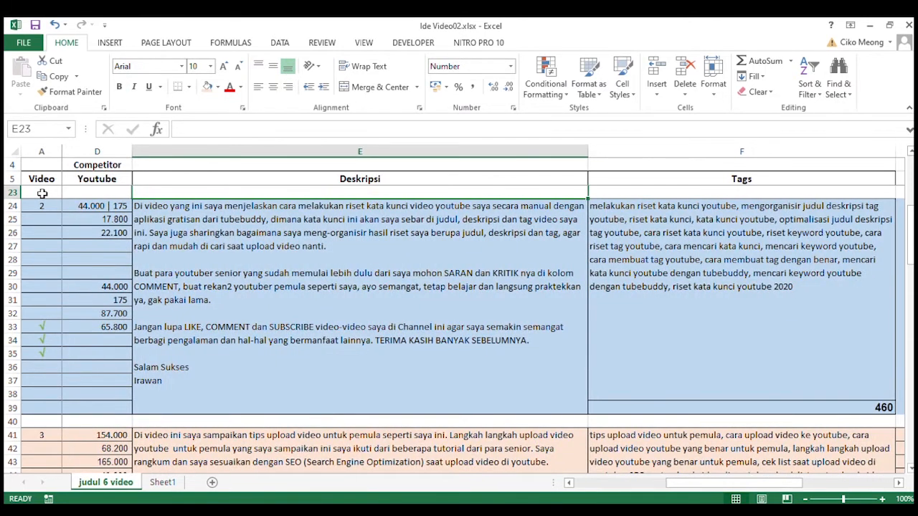
key(Right)
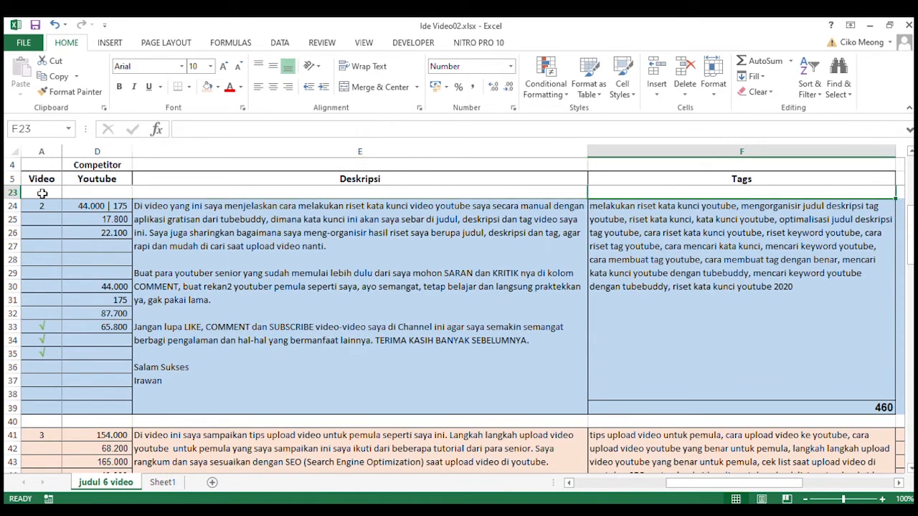
key(Home)
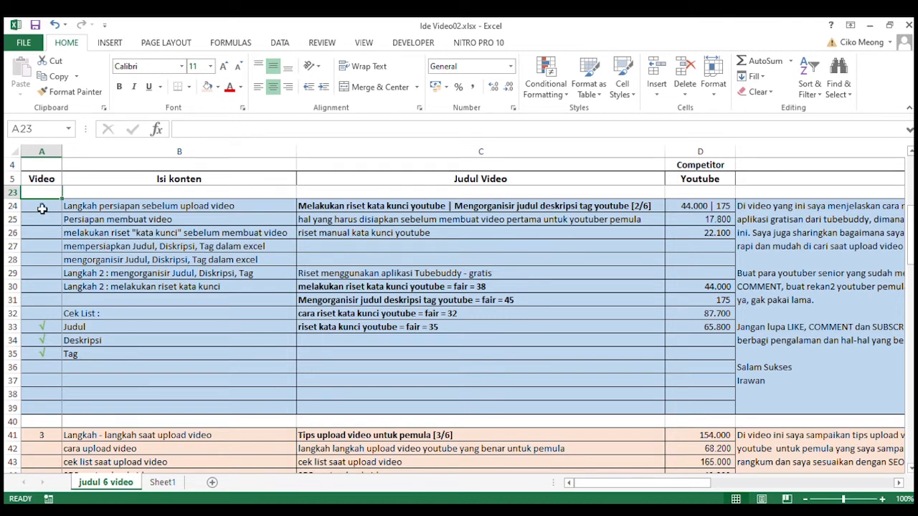
Step: Review video 2's content ideas in the Isi konten column, including the two "Langkah 2" entries, and the Judul Video heading
click(42, 209)
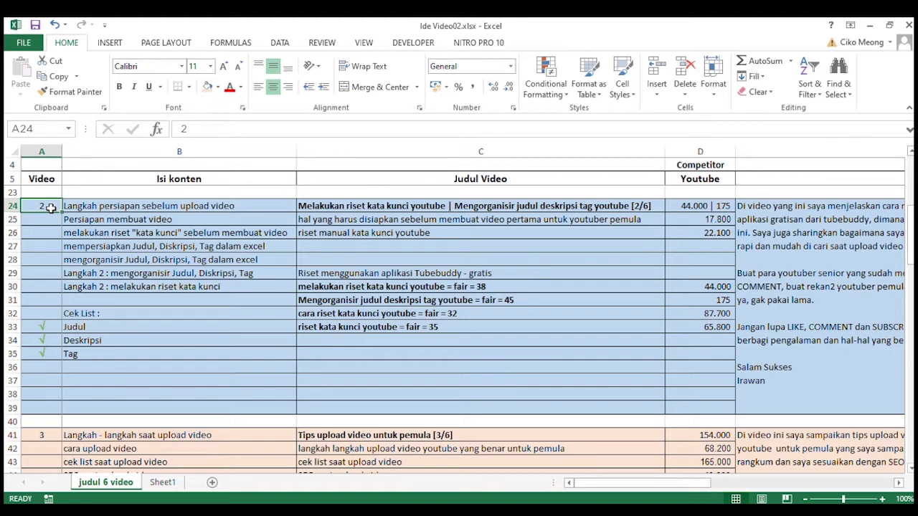
click(117, 197)
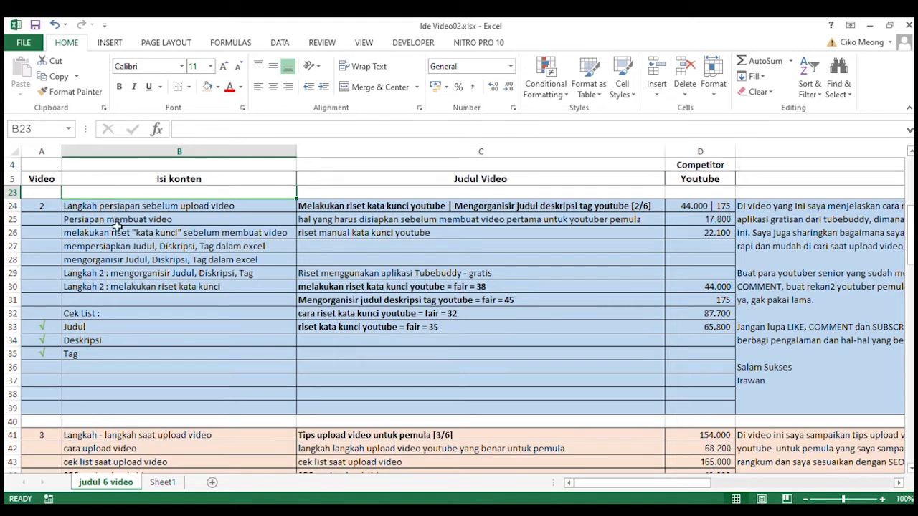
click(141, 301)
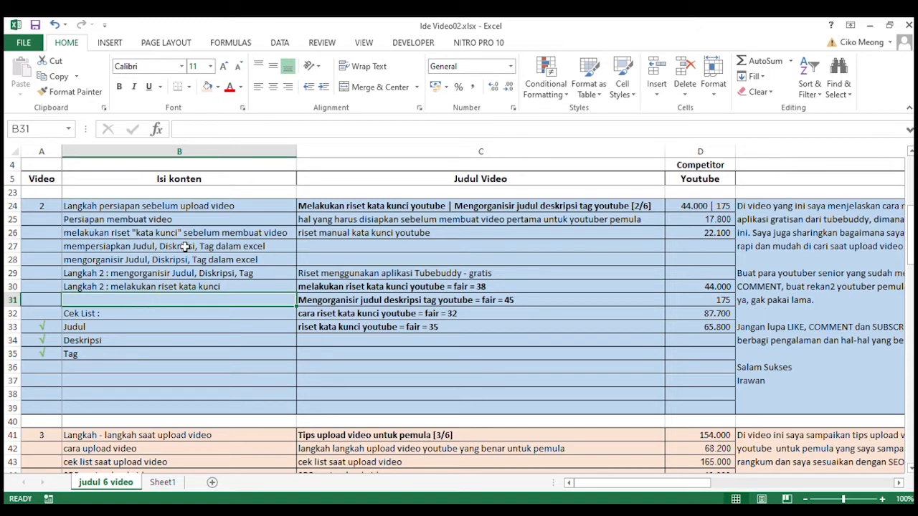
click(244, 207)
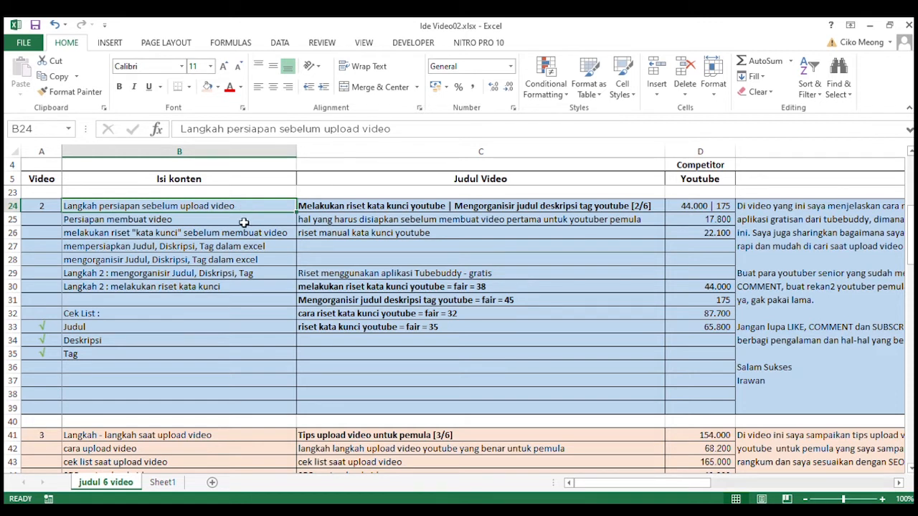
click(244, 222)
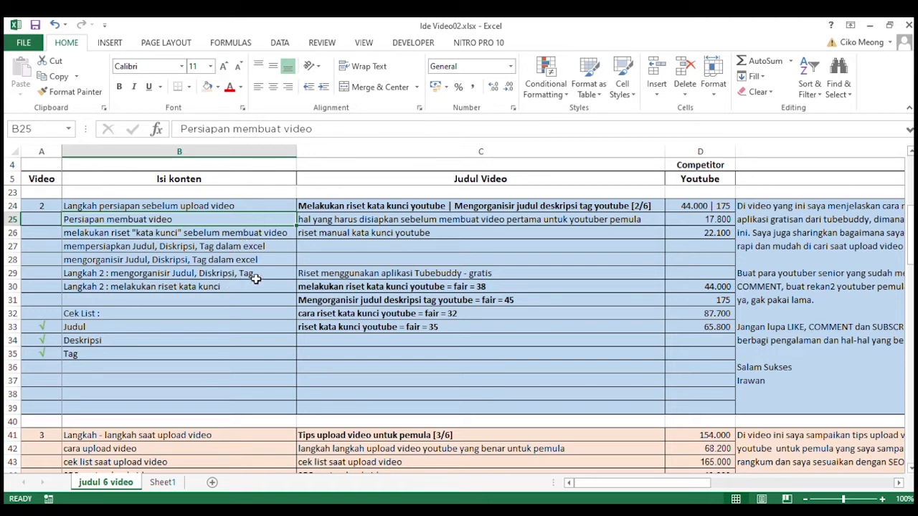
drag(263, 278, 265, 288)
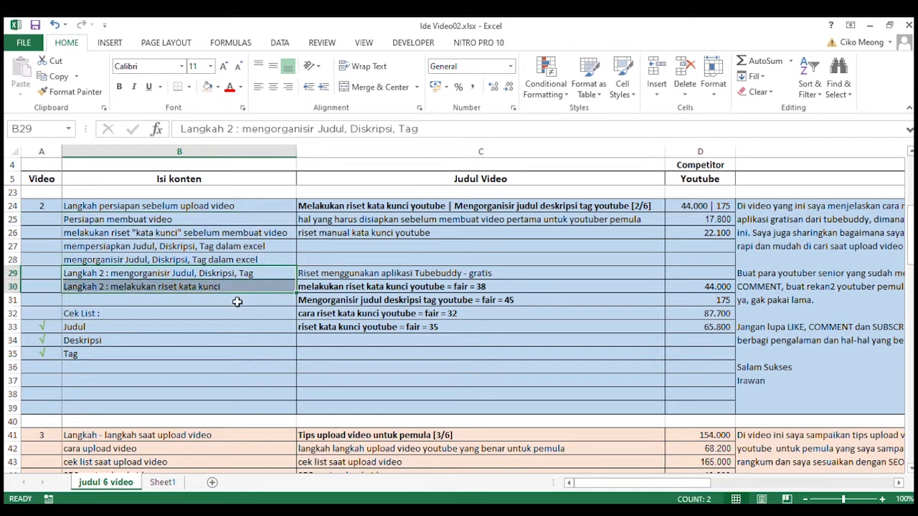
click(238, 299)
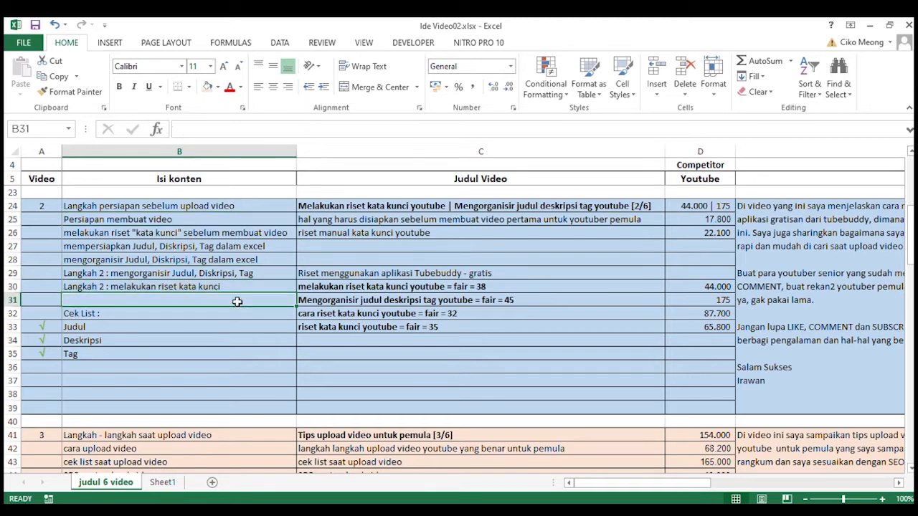
click(144, 276)
click(144, 287)
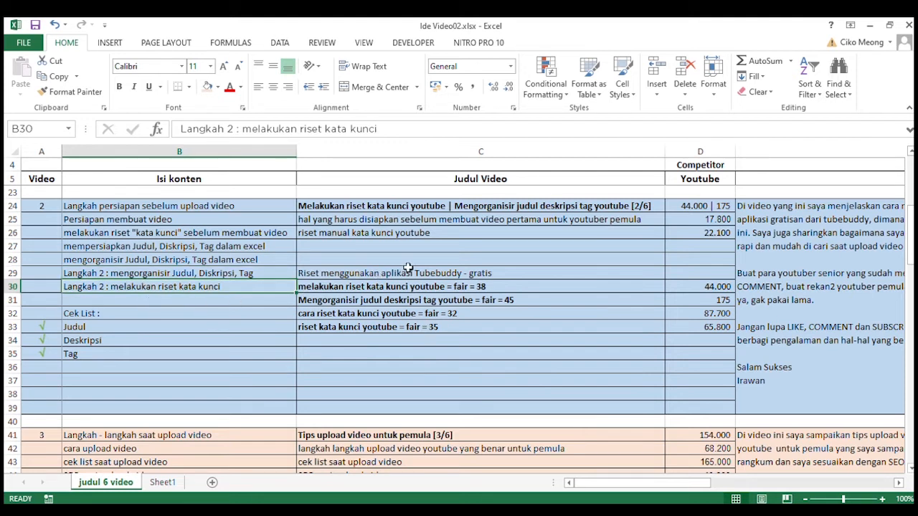
click(479, 184)
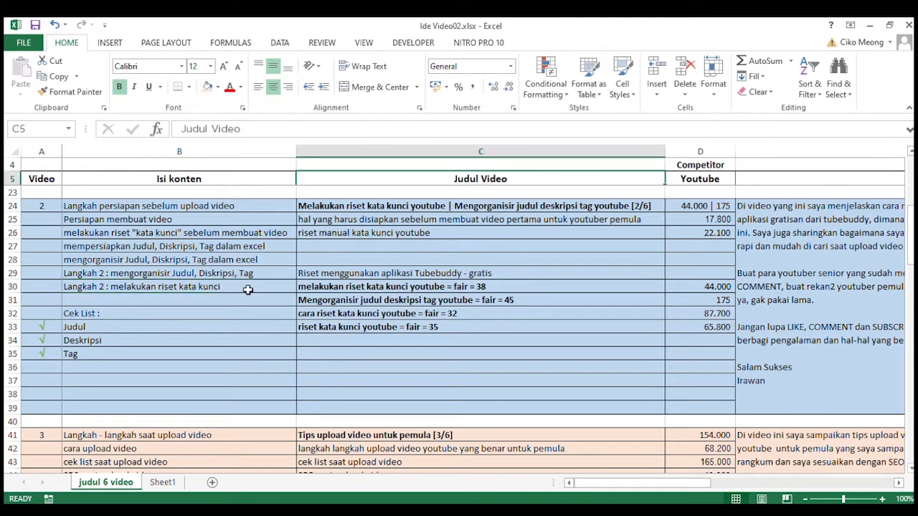
Step: Examine video 2's Cek List block, going over the Judul, Deskripsi and Tag items and their check marks in A33:B35
drag(49, 317, 131, 357)
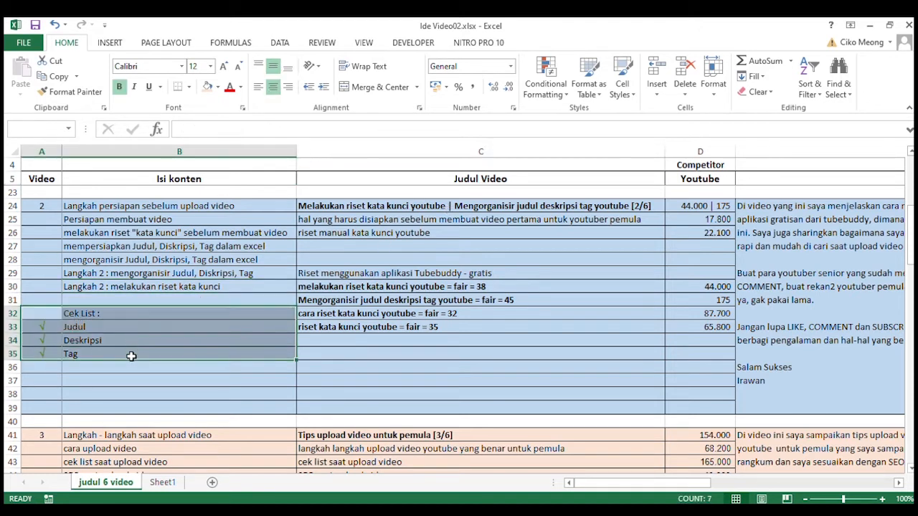
click(134, 328)
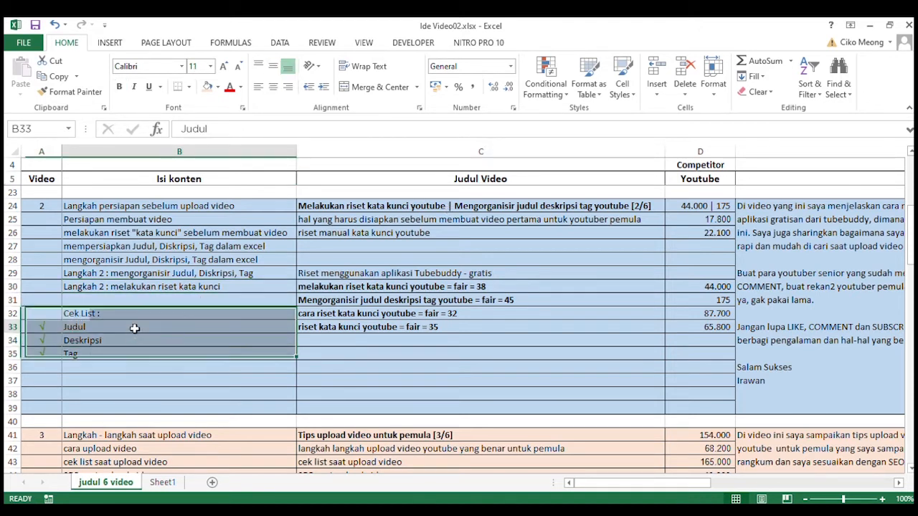
click(121, 343)
click(114, 355)
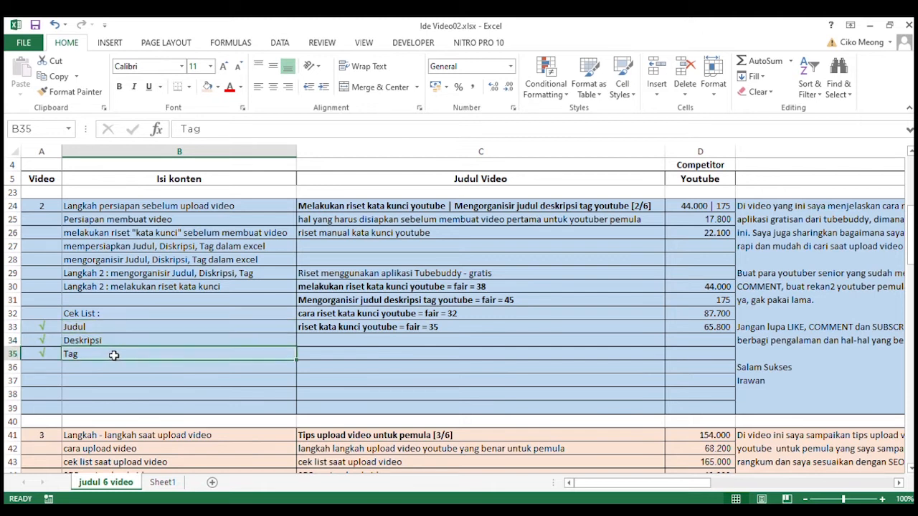
click(45, 328)
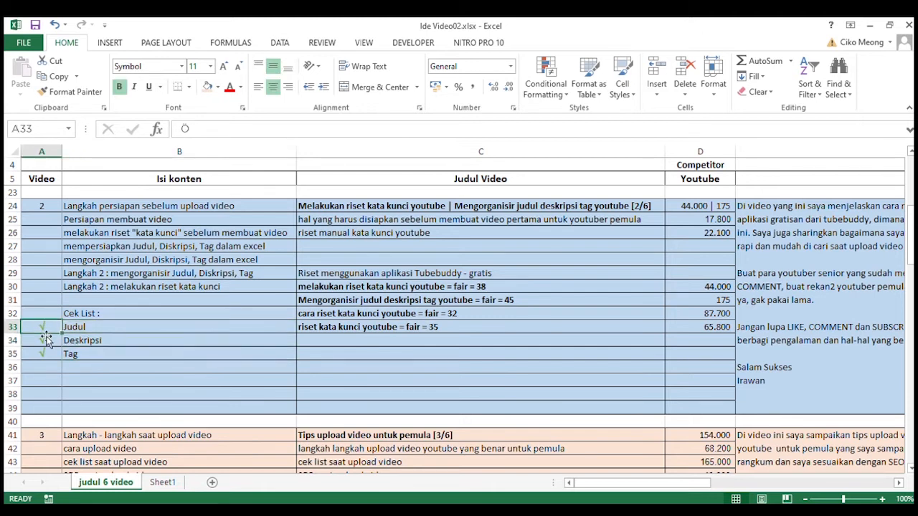
click(108, 329)
click(107, 343)
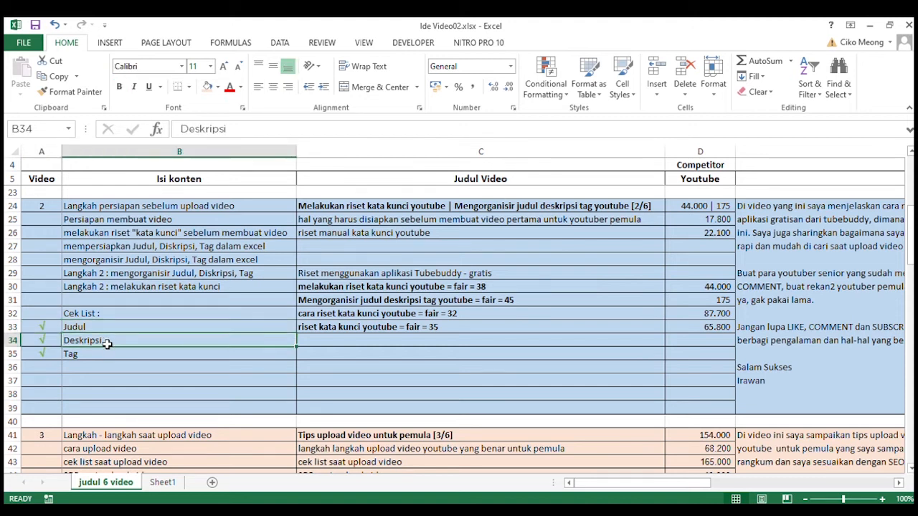
click(108, 356)
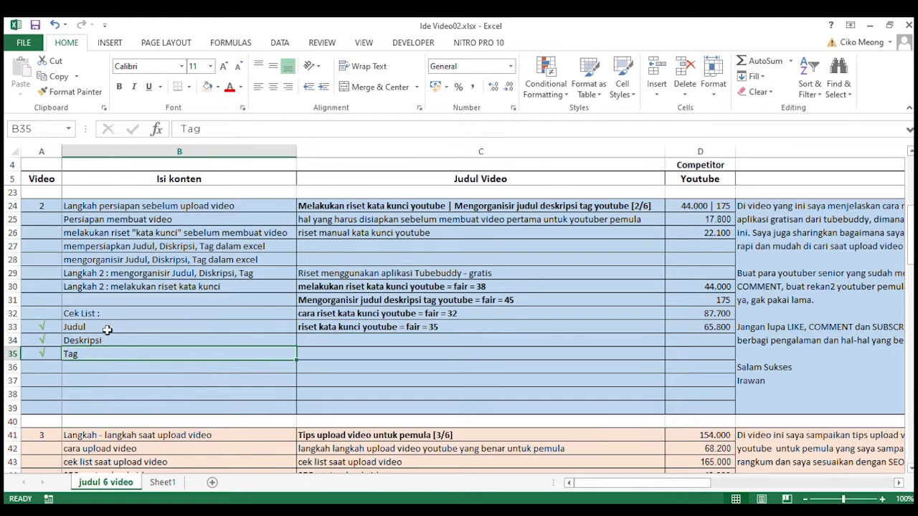
click(106, 329)
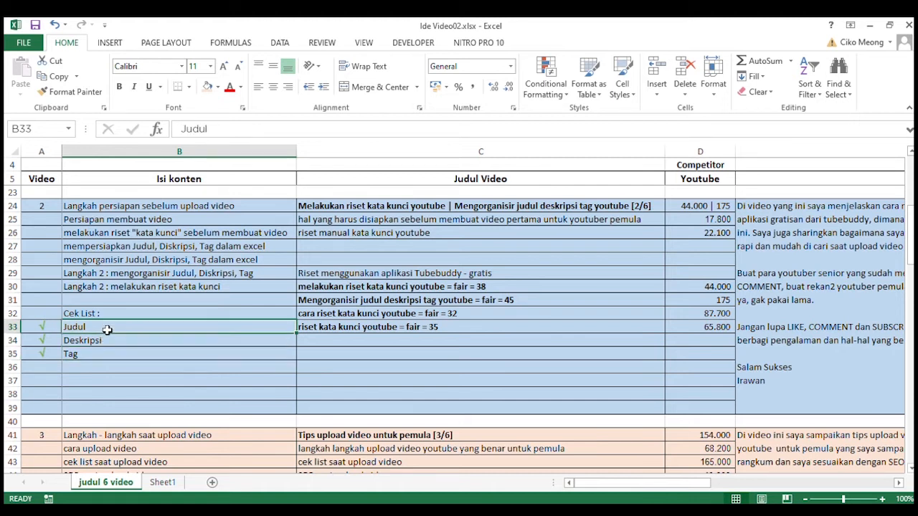
click(107, 339)
click(44, 327)
click(46, 340)
click(50, 352)
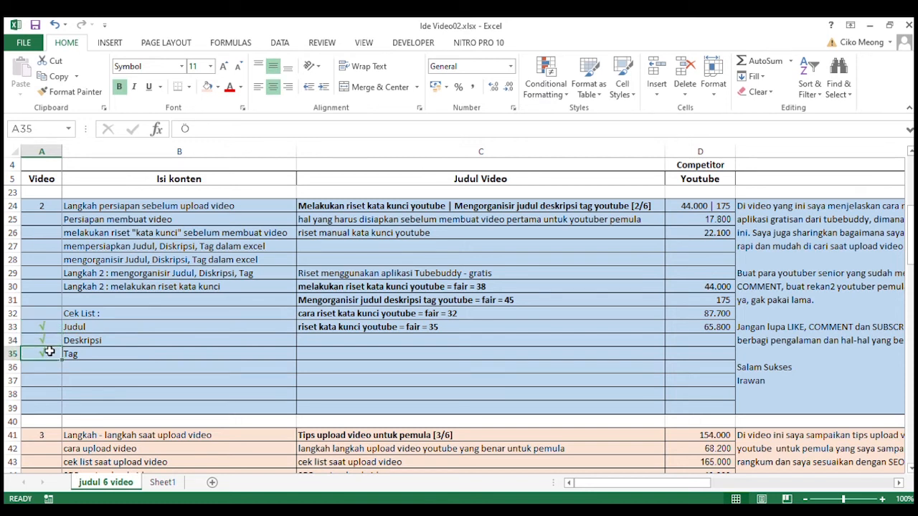
click(38, 327)
drag(39, 328, 67, 352)
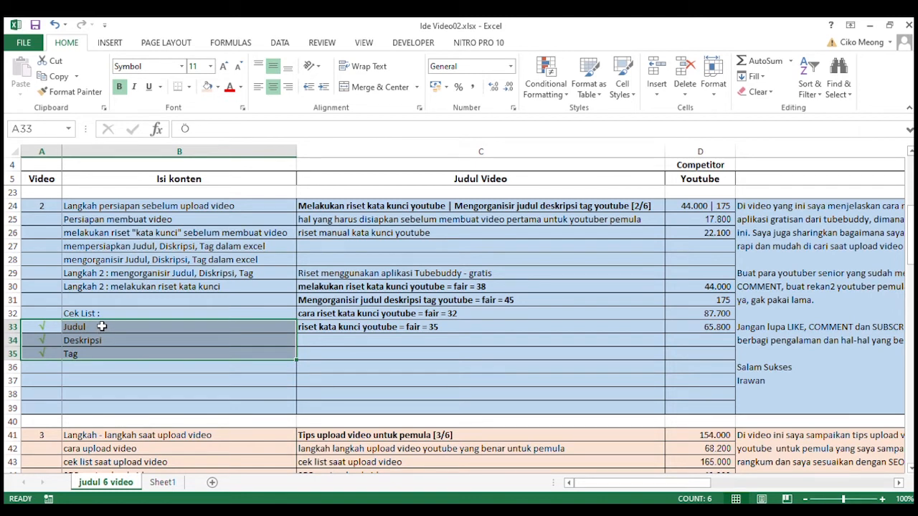
Step: Copy the phrase "Melakukan riset kata kunci youtube" from video 2's title in cell C24
click(486, 208)
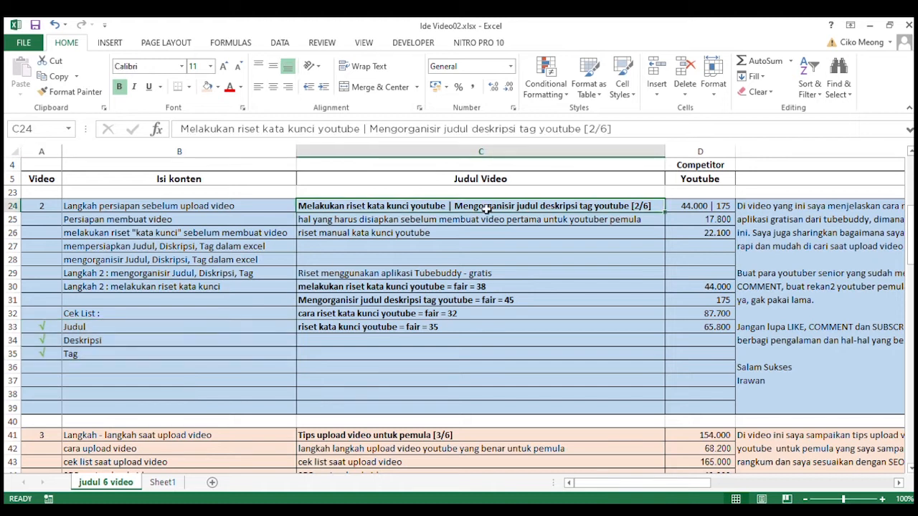
mouse_move(487, 208)
mouse_down()
mouse_move(509, 331)
mouse_move(499, 224)
mouse_move(478, 207)
mouse_up()
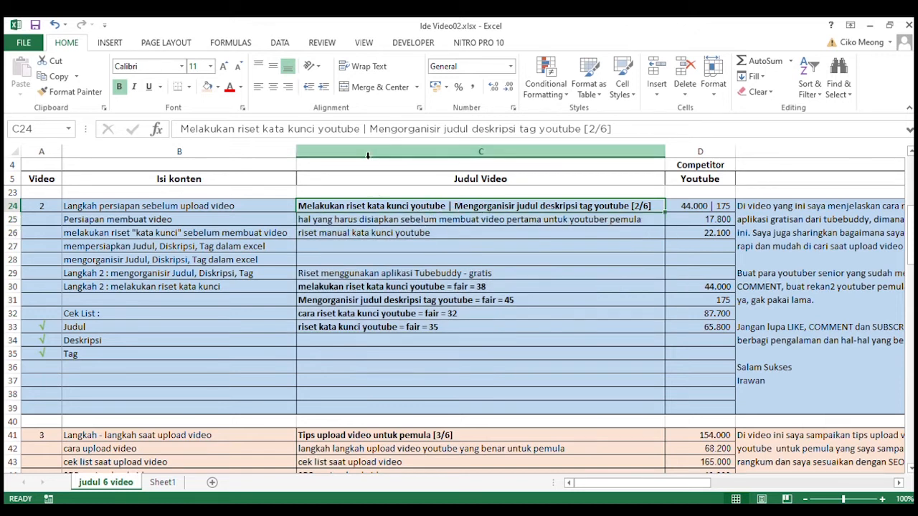
drag(361, 132, 180, 133)
key(ctrl+c)
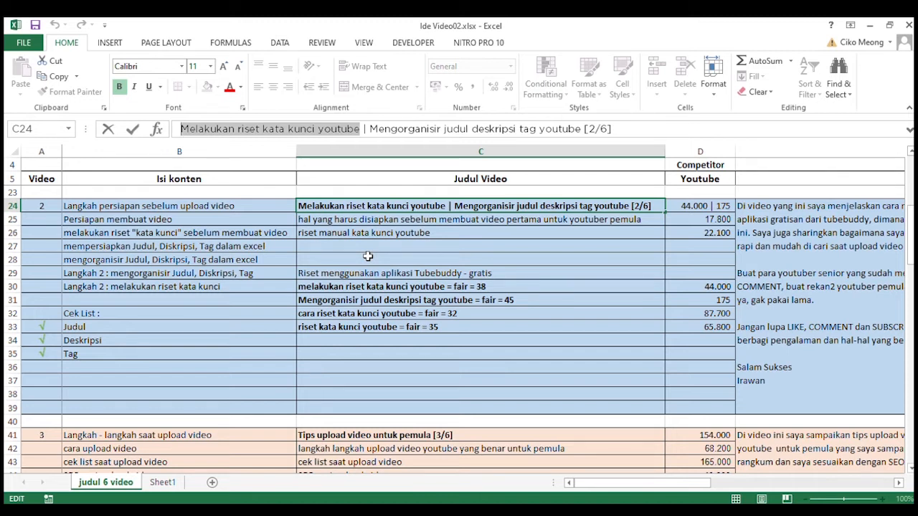
Step: Switch to Chrome, search Google for the copied phrase "Melakukan riset kata kunci youtube" and show only video results
key(alt+Tab)
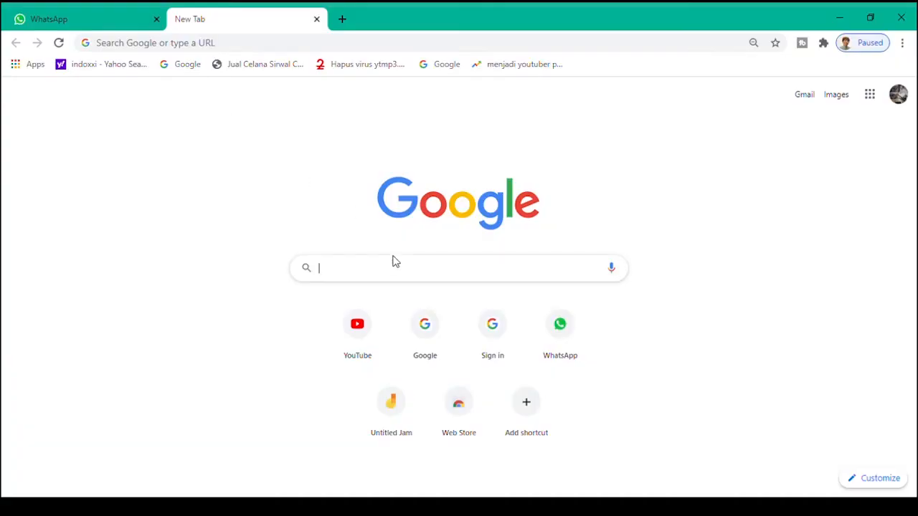
click(342, 270)
key(ctrl+v)
key(Return)
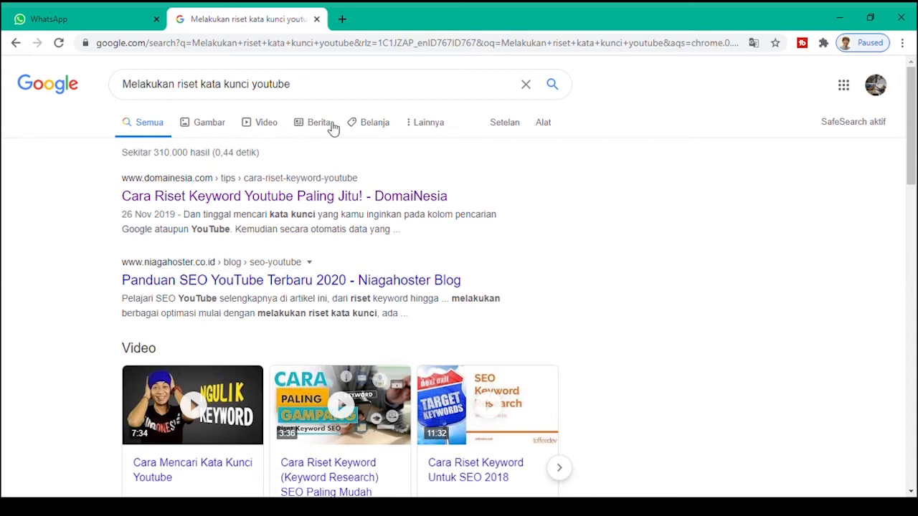
click(266, 129)
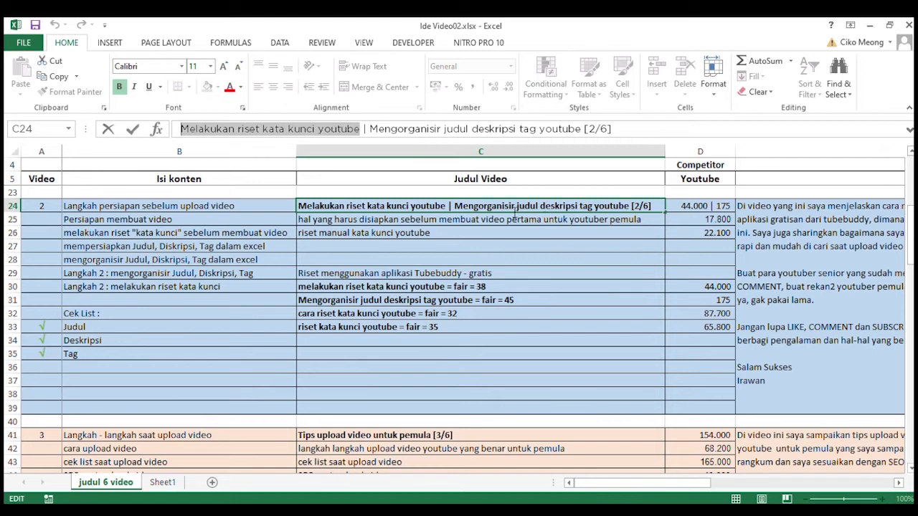
Step: Back in Excel, highlight "Mengorganisir judul deskripsi tag youtube [2/6]" within the C24 title, then leave the cell without changing its text
click(446, 210)
double_click(459, 208)
key(shift+End)
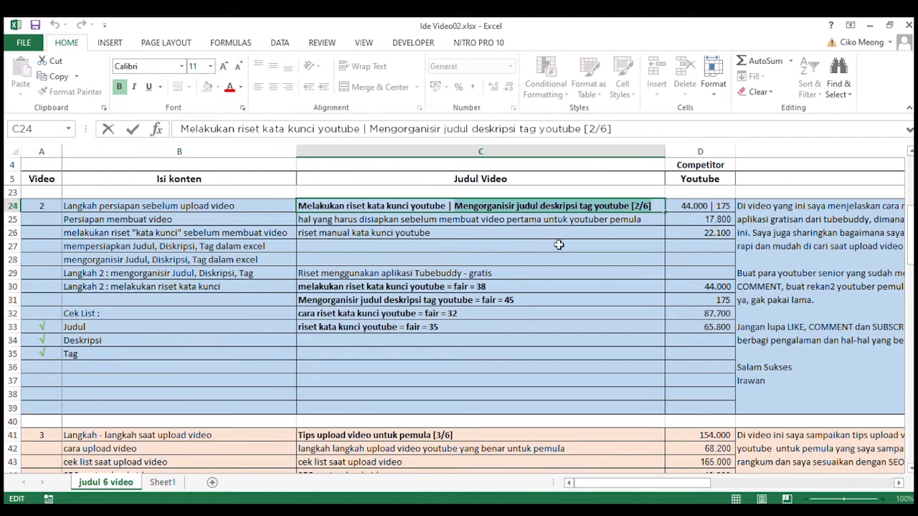
key(Return)
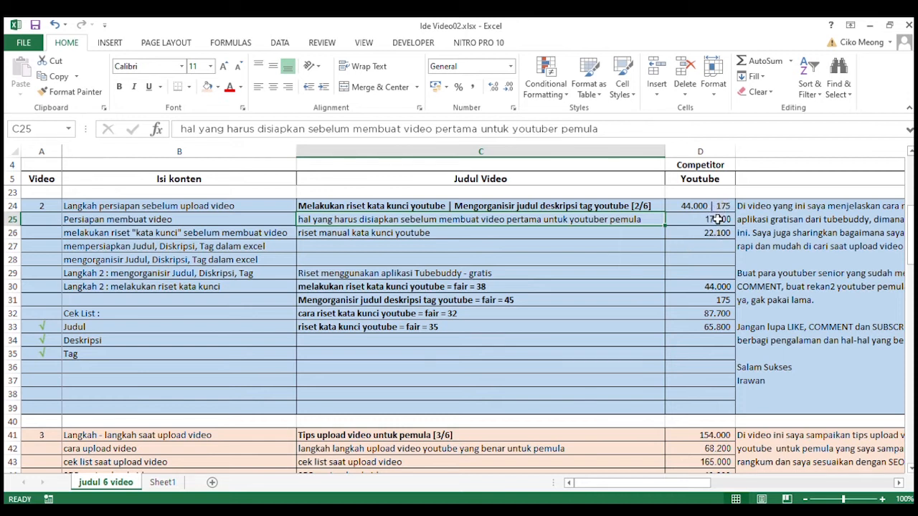
Step: Review video 2's alternative titles, the competitor figures in D25:D26 and the Tubebuddy keyword research entries in C29:C31
click(479, 233)
drag(707, 223, 712, 237)
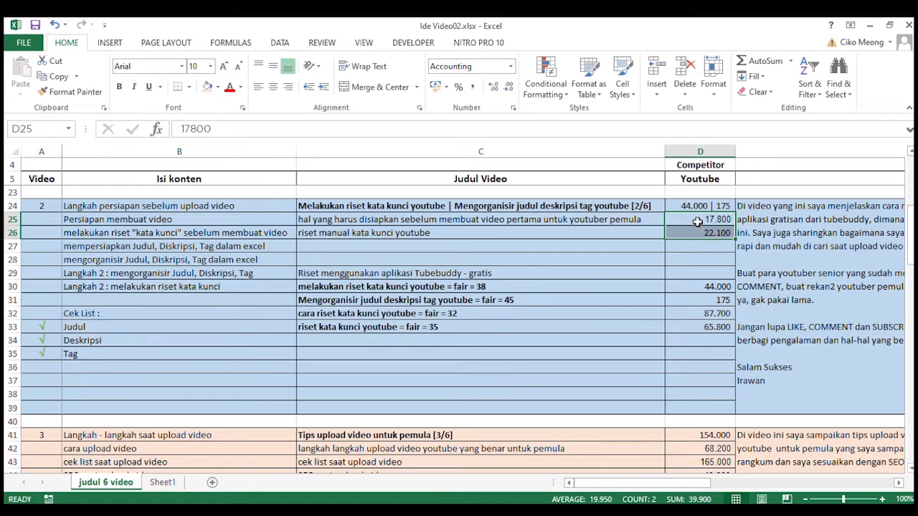
click(467, 278)
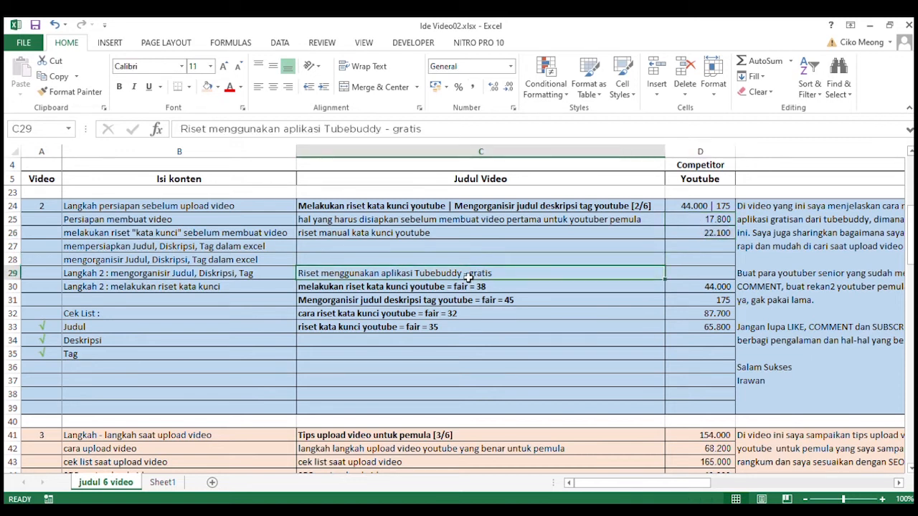
click(504, 288)
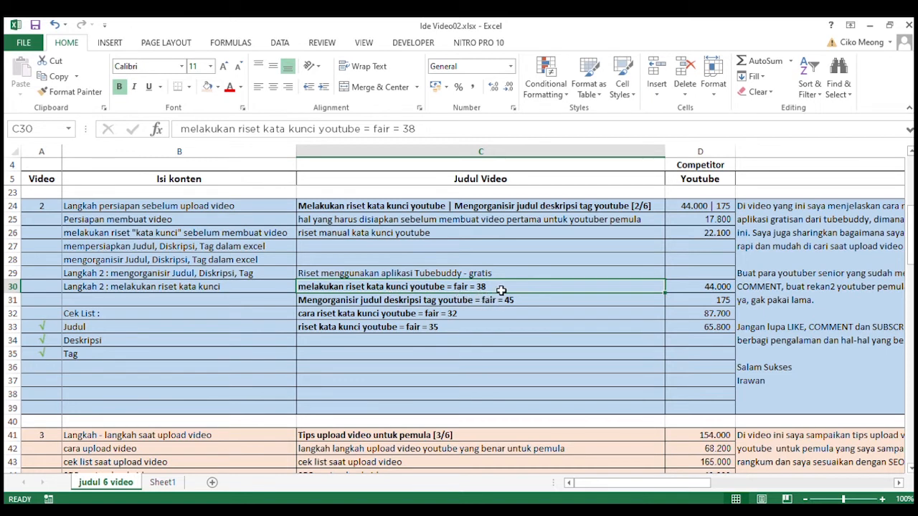
click(420, 304)
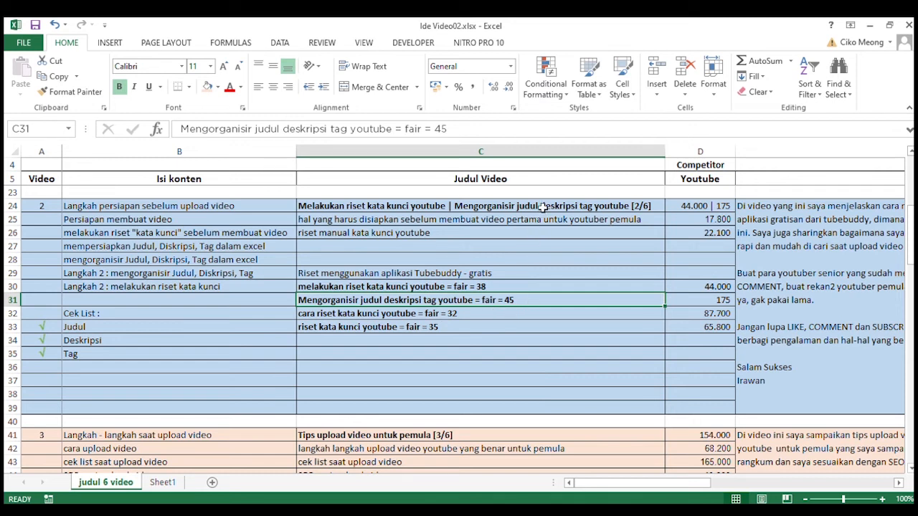
Step: Review video 2's chosen title in C24 against the research notes in C26 and C29, then its competitor figures in D24
click(413, 207)
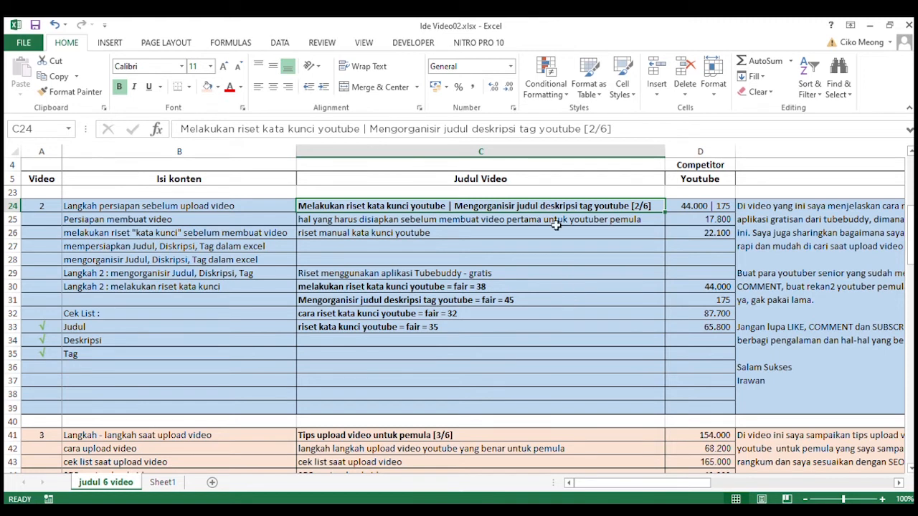
click(607, 233)
click(615, 206)
click(555, 276)
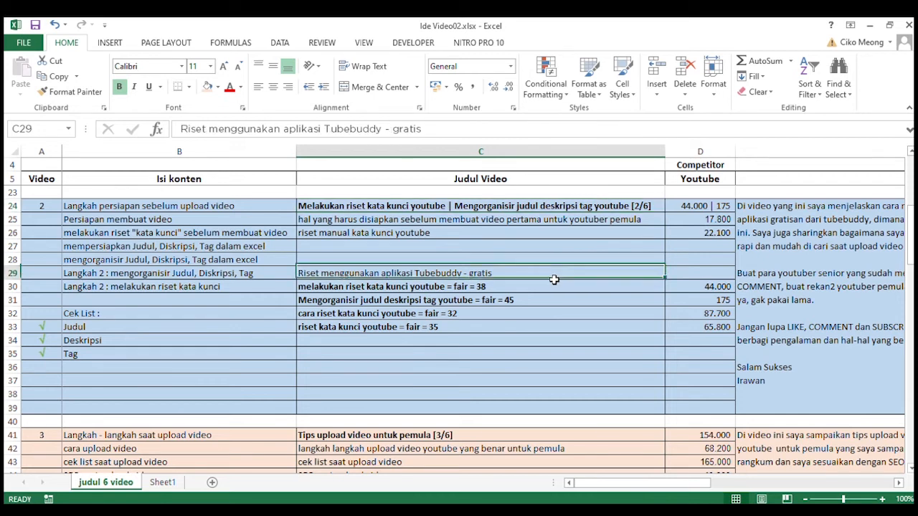
click(710, 152)
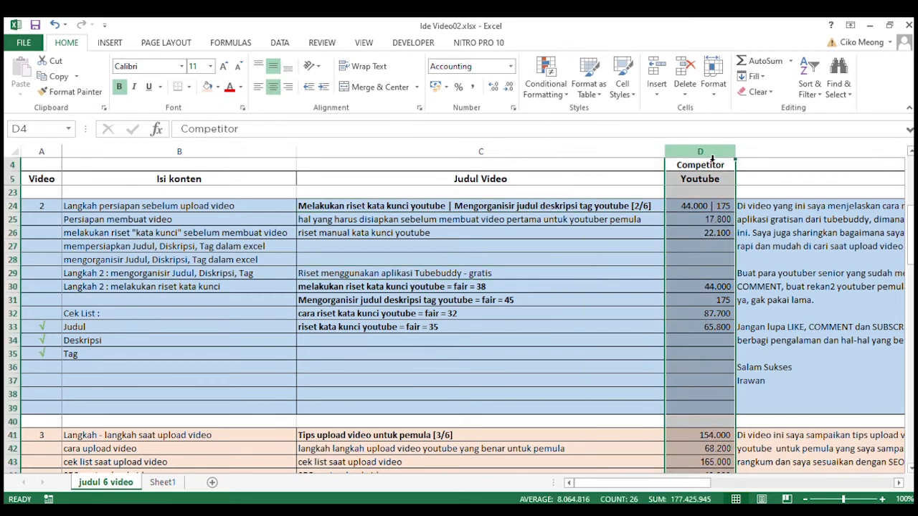
click(683, 207)
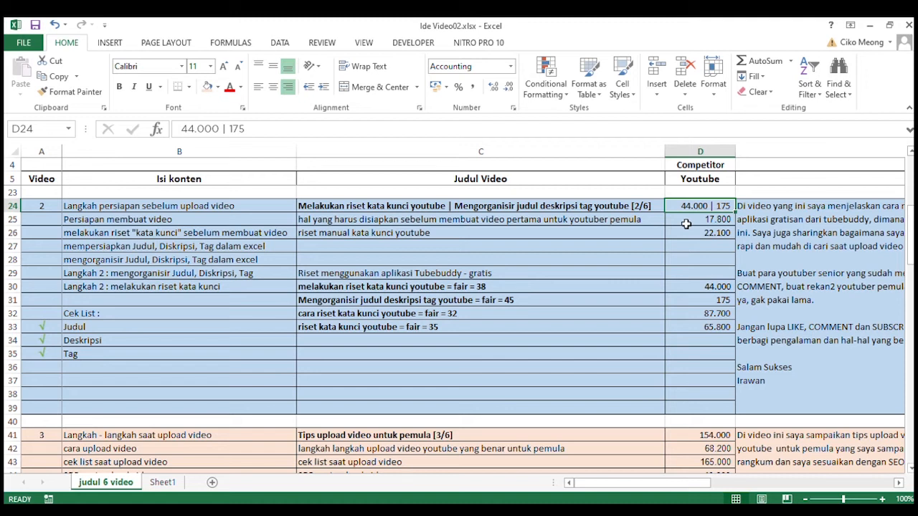
Step: Examine video 2's description in E24 alongside its tag list in F24
key(Right)
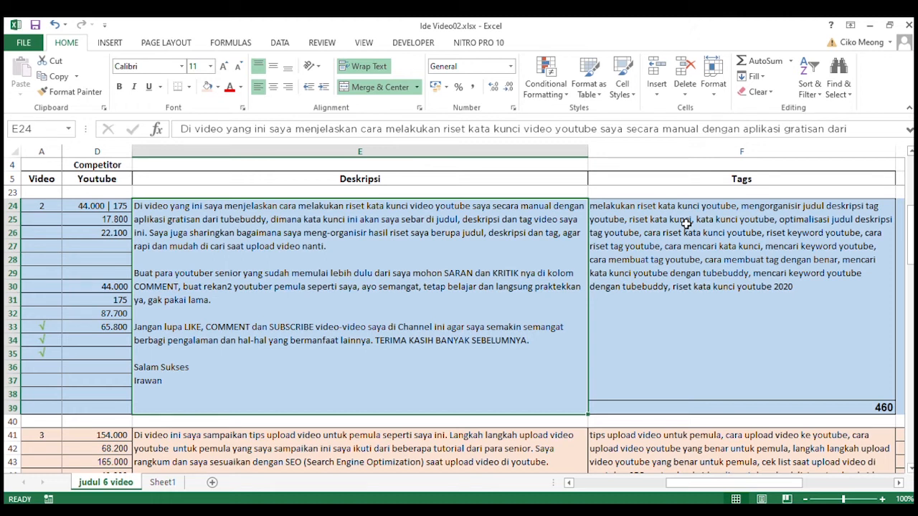
click(686, 224)
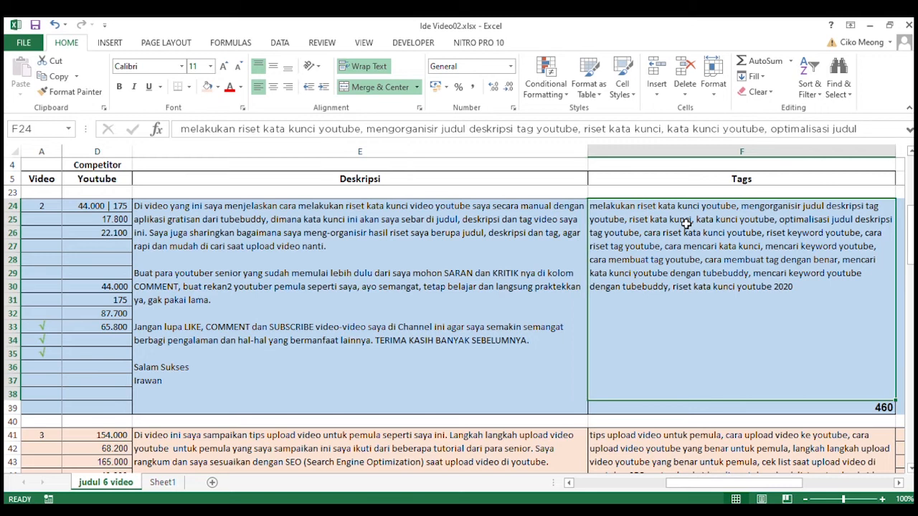
click(429, 243)
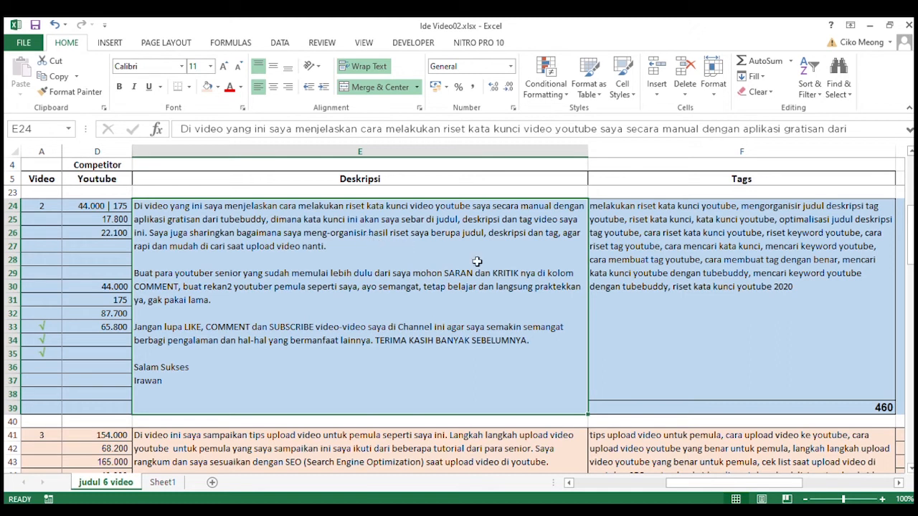
Step: Inspect video 2's tag list in F24 and the LEN formula in F39 that counts its characters
click(698, 289)
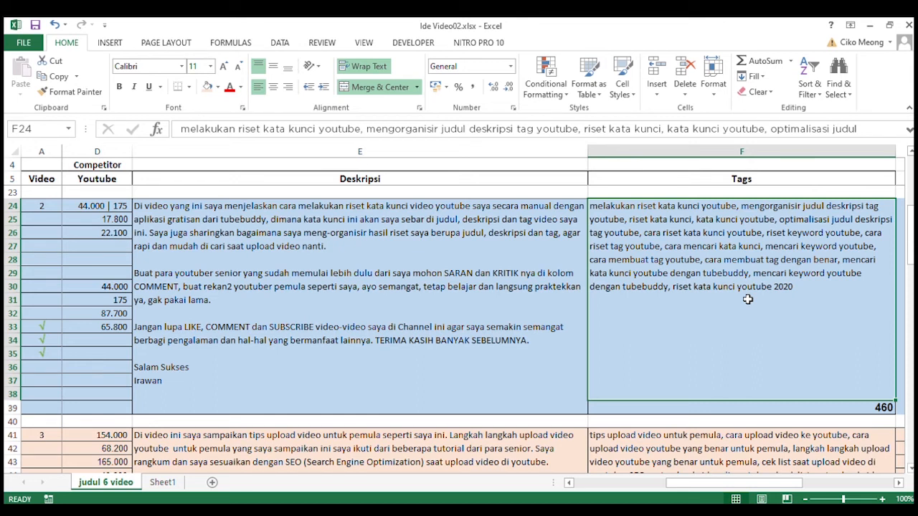
click(827, 410)
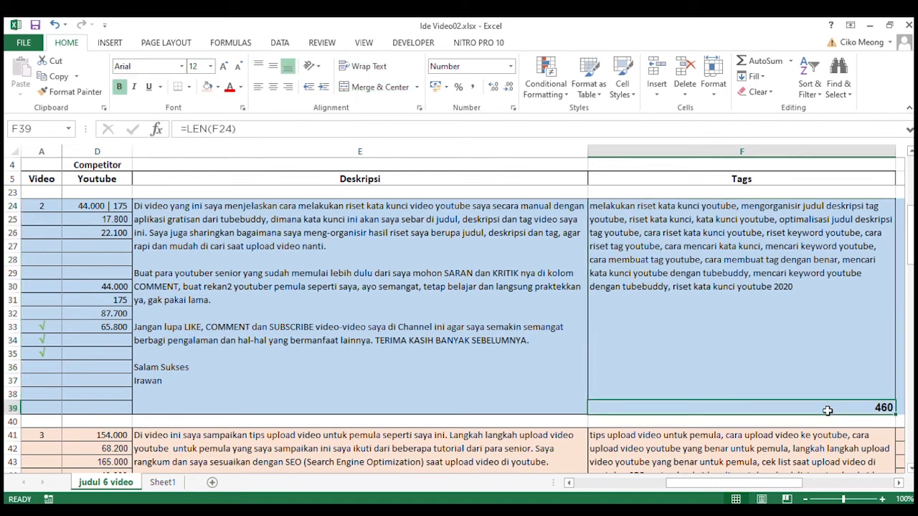
click(813, 347)
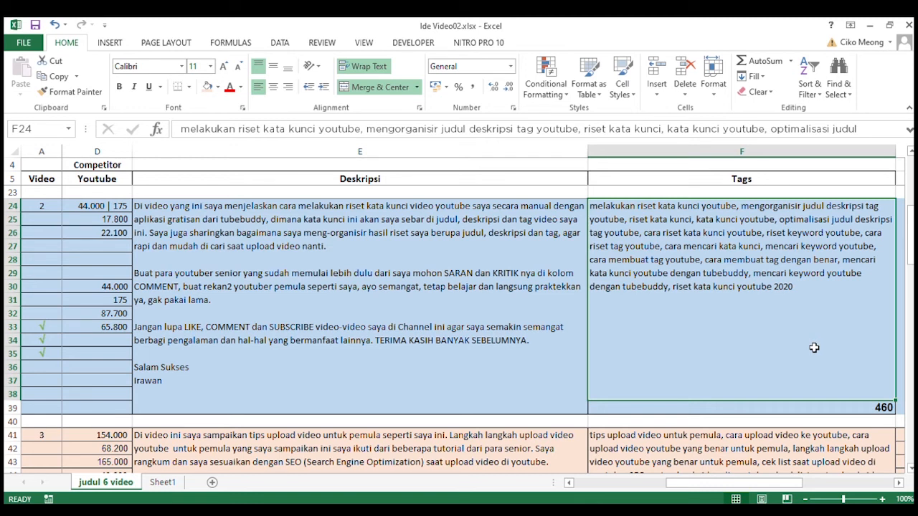
click(837, 413)
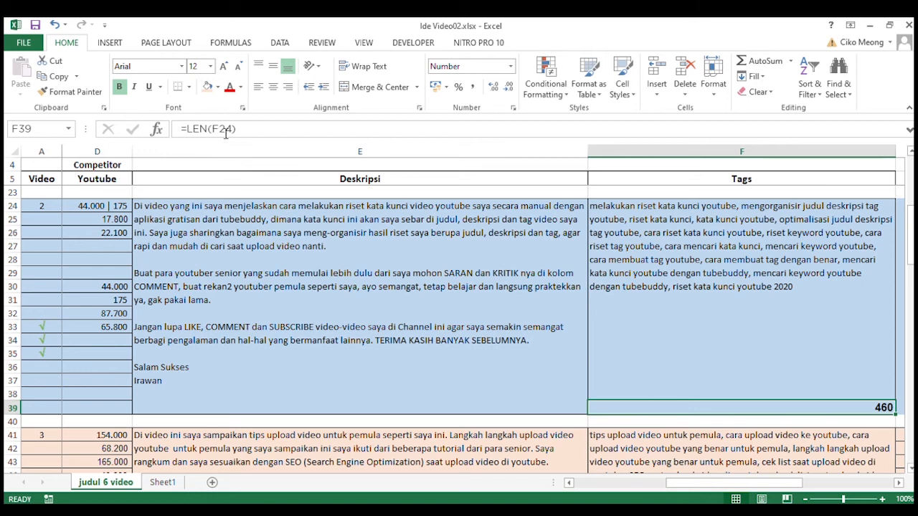
click(780, 307)
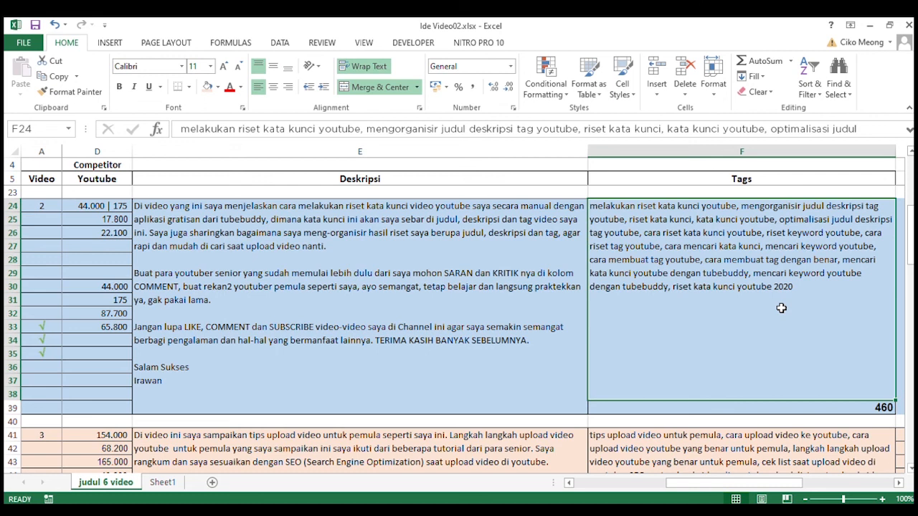
key(Down)
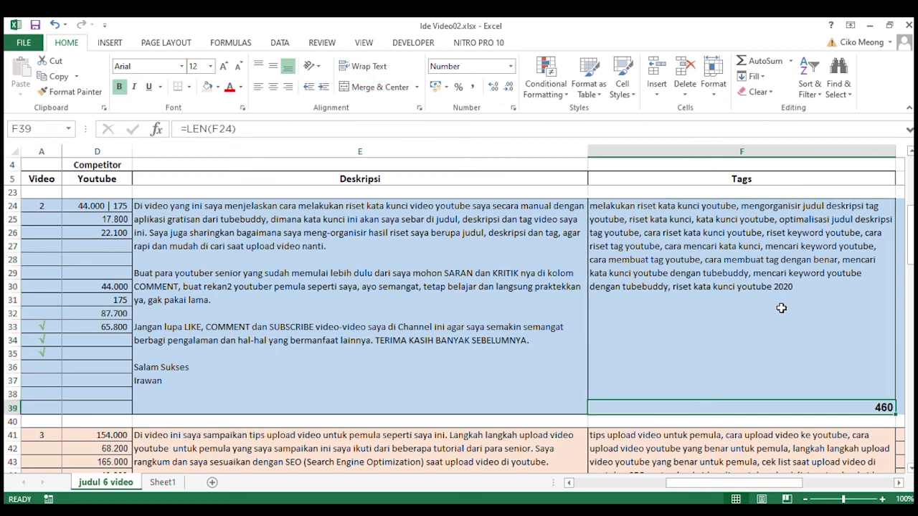